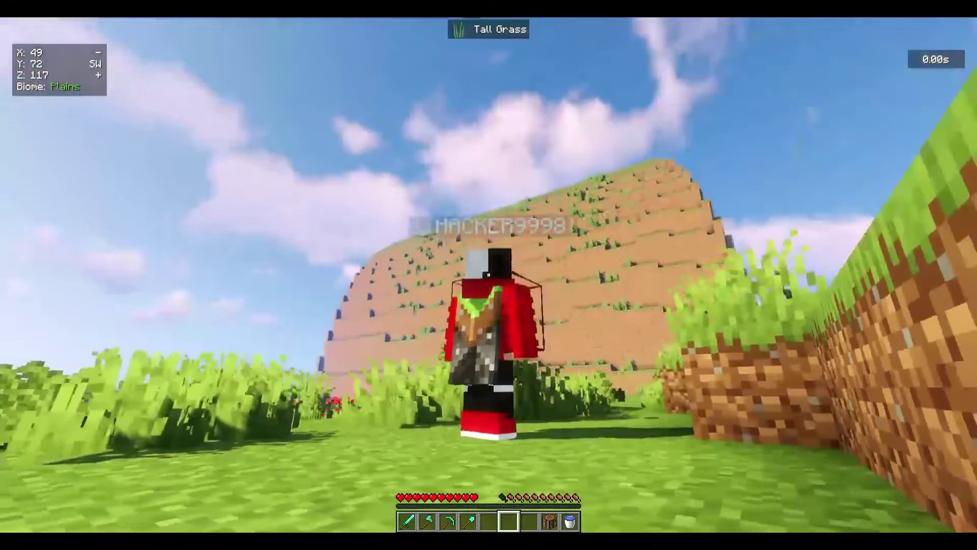
# Step: Sprint along the sandstone wall and climb the sandstone steps to about height 95
pyautogui.hotkey('ctrl', 'w')
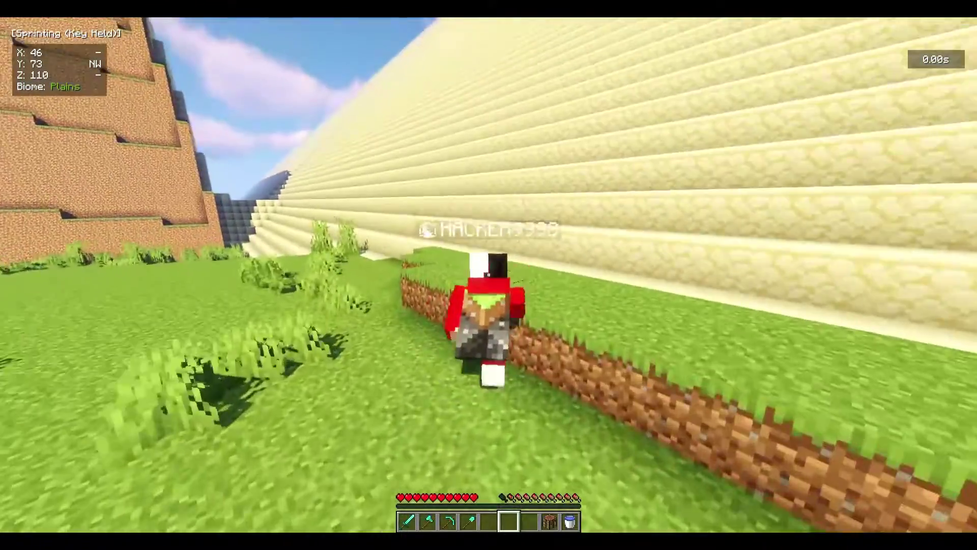
pyautogui.press('w')
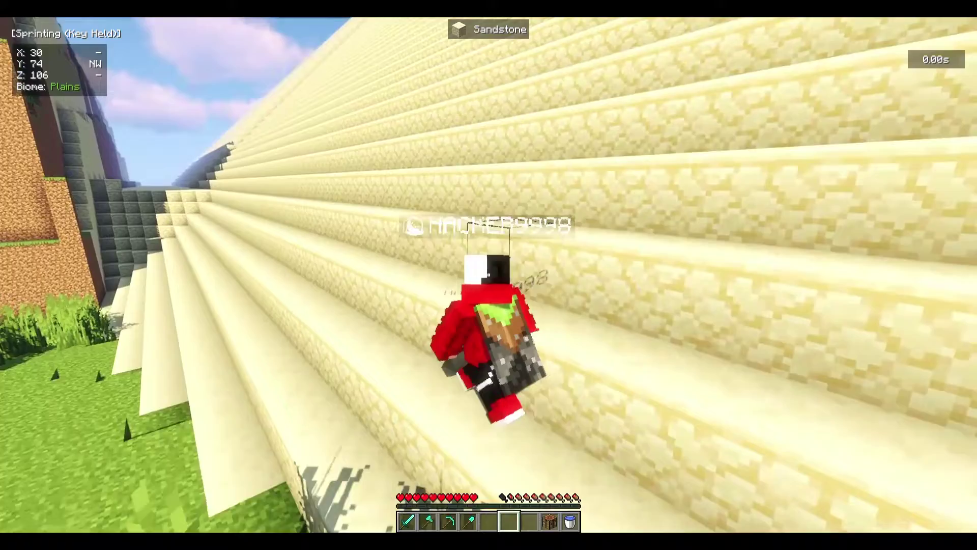
pyautogui.press('w')
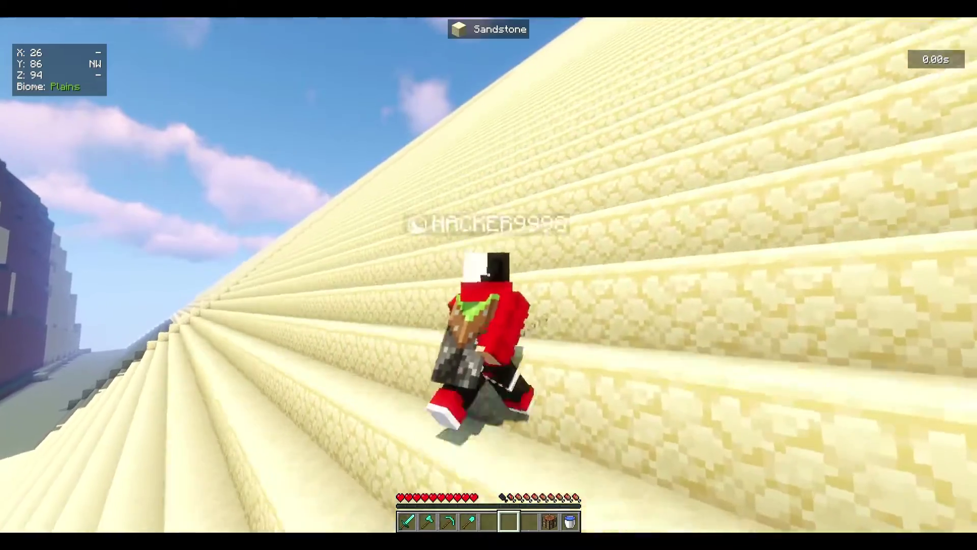
pyautogui.press('w')
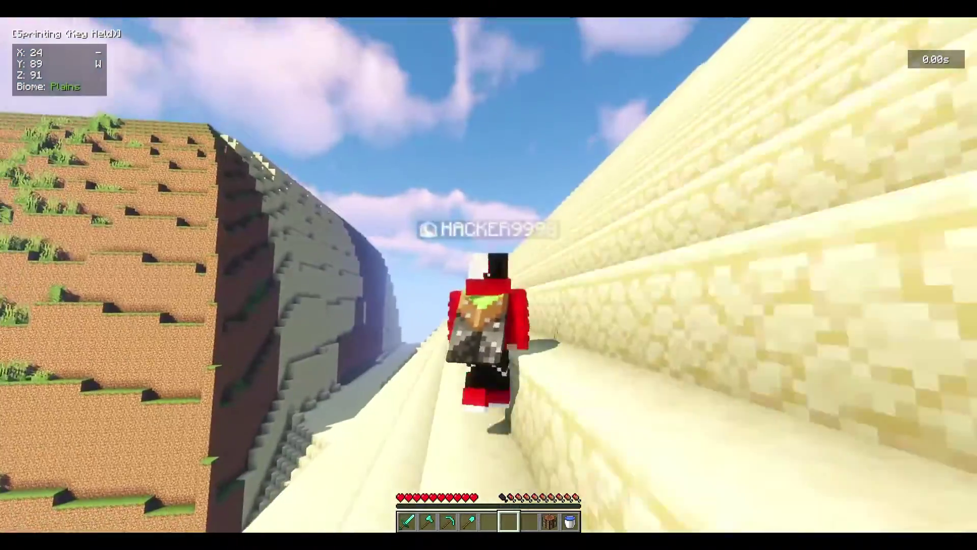
pyautogui.press('w')
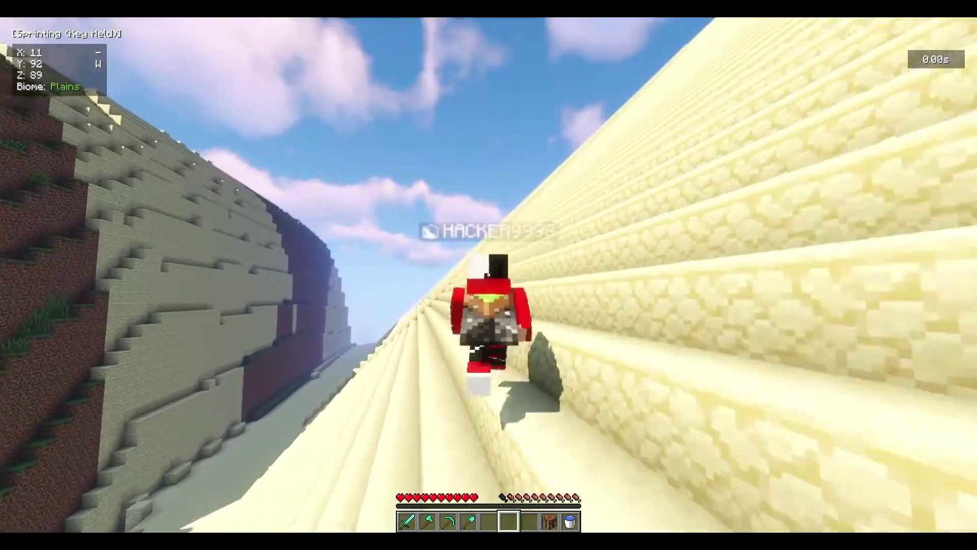
pyautogui.press('w')
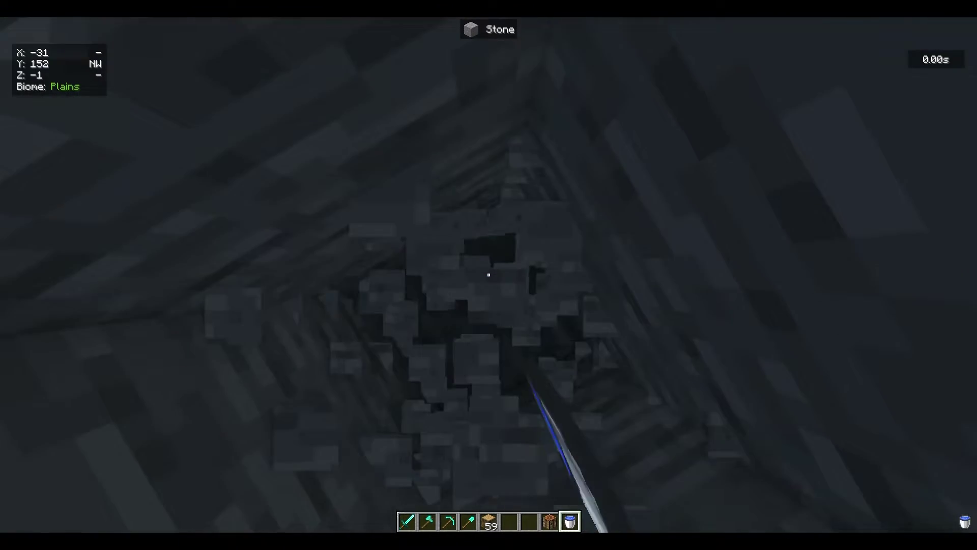
# Step: Pour the water bucket into the shaft and sink through it to around height 74
pyautogui.rightClick(489, 275)
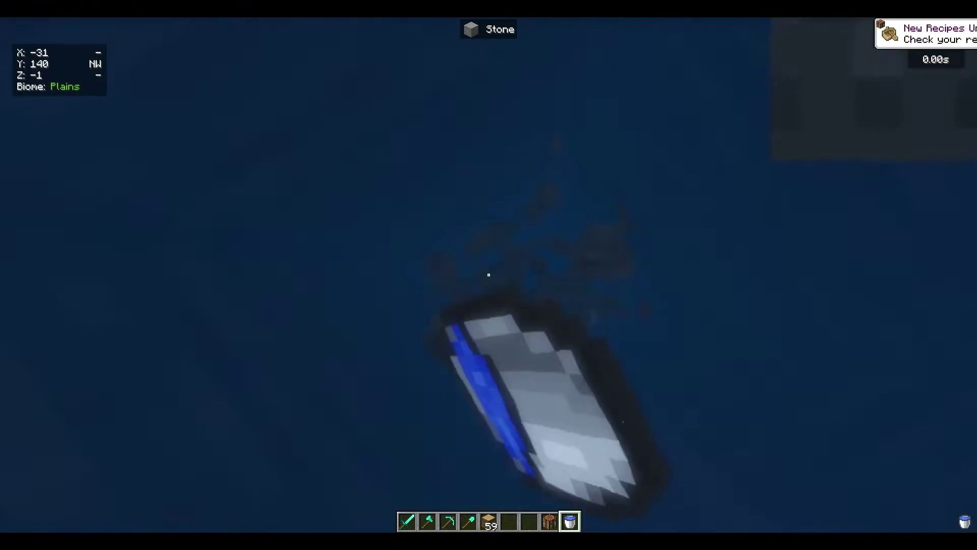
pyautogui.press('space')
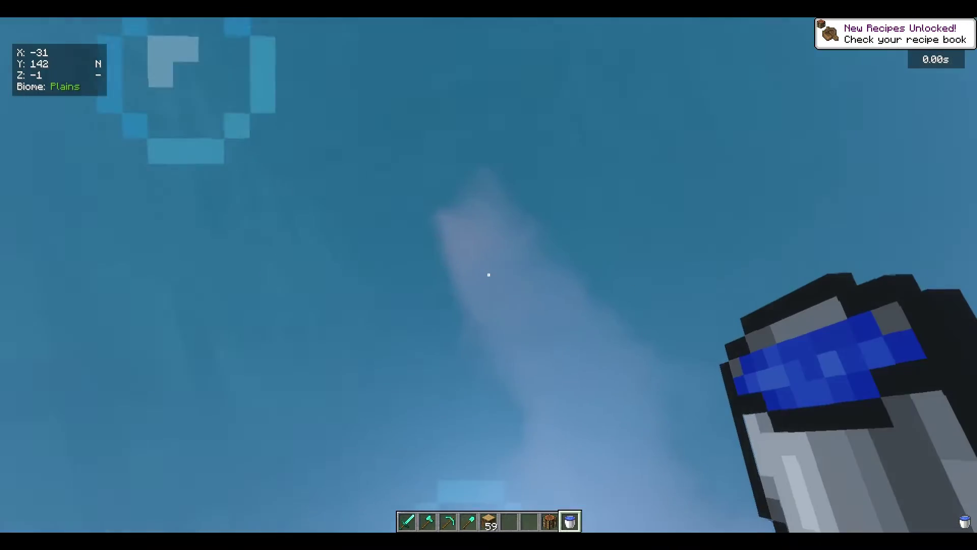
pyautogui.press('shift')
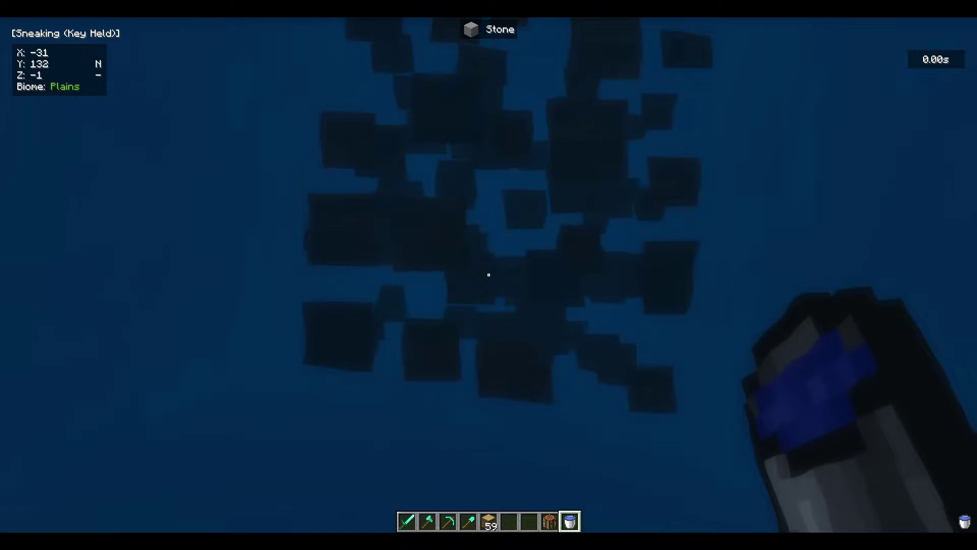
pyautogui.press('shift')
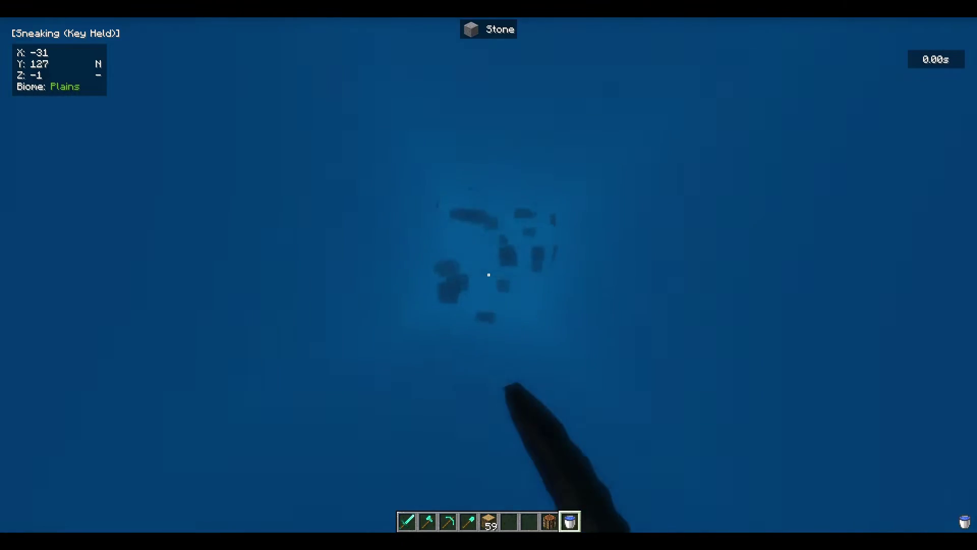
pyautogui.rightClick(488, 275)
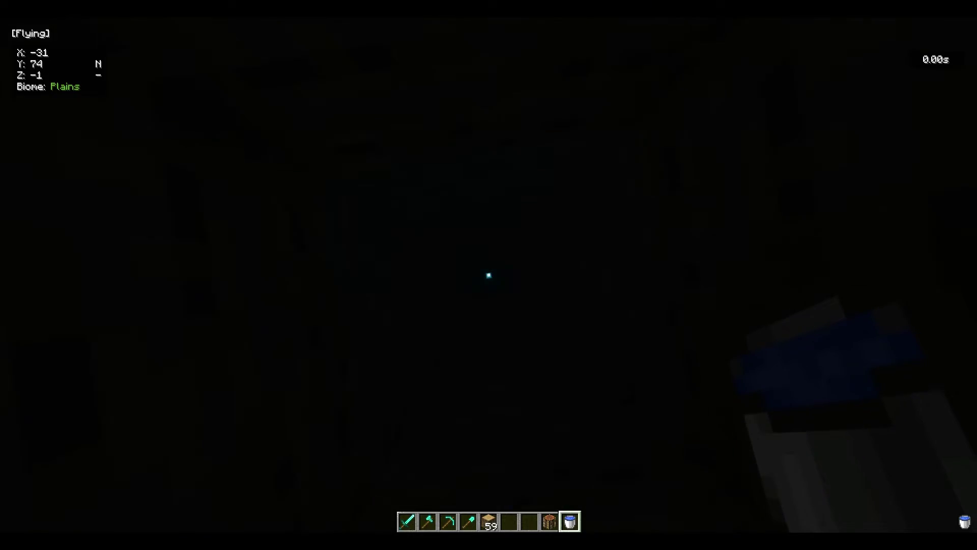
# Step: Fly up out of the shaft and head north above the terraced slopes
pyautogui.hotkey('ctrl', 'space')
pyautogui.press('space')
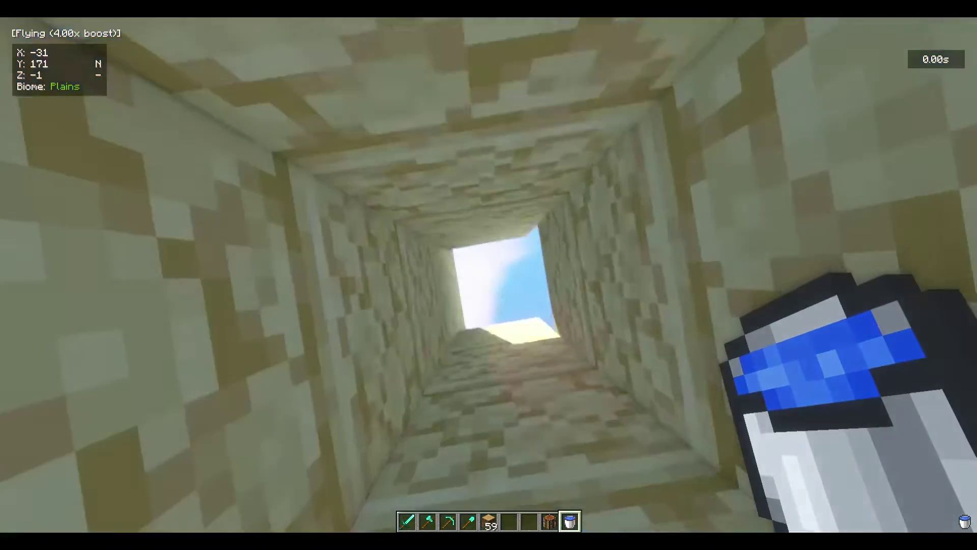
pyautogui.press('w')
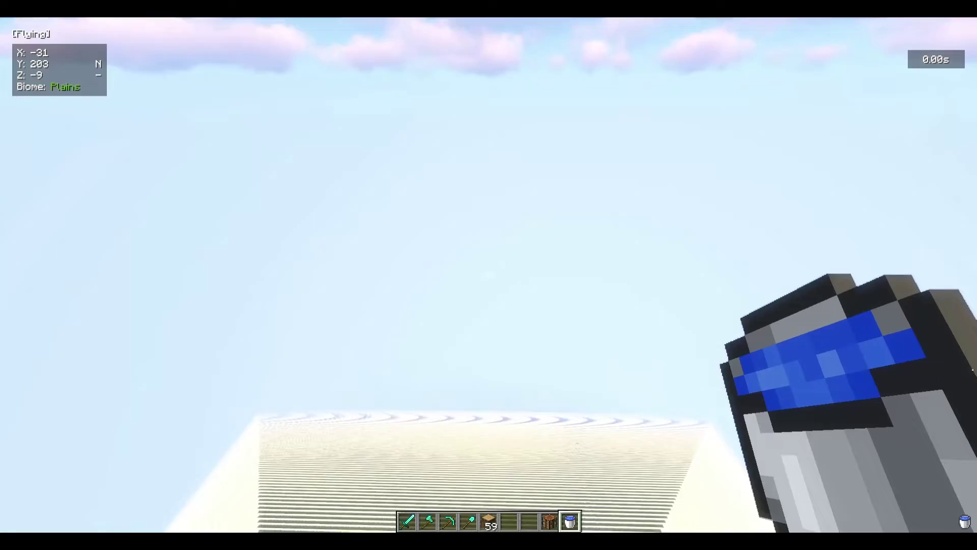
pyautogui.press('w')
pyautogui.scroll(-1, 489, 275)
pyautogui.scroll(1, 490, 275)
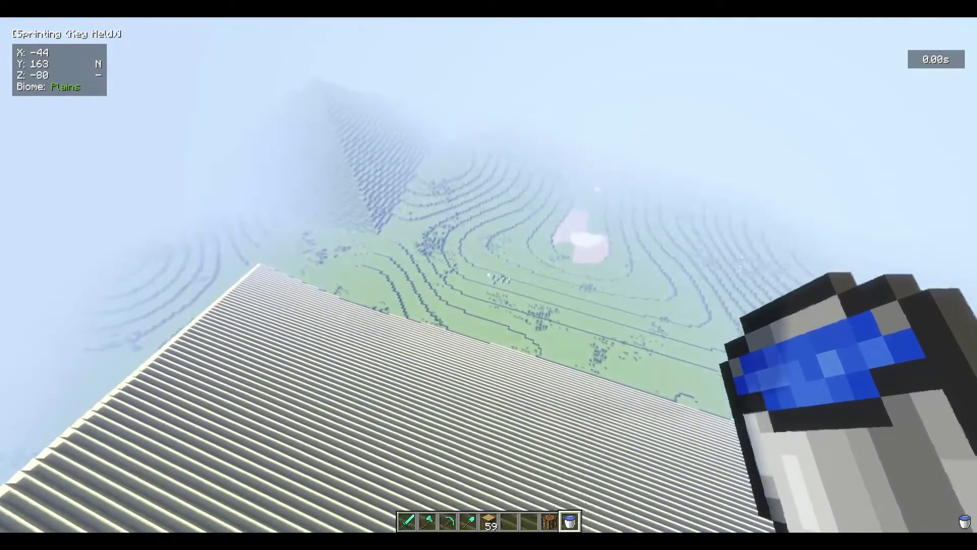
pyautogui.press('w')
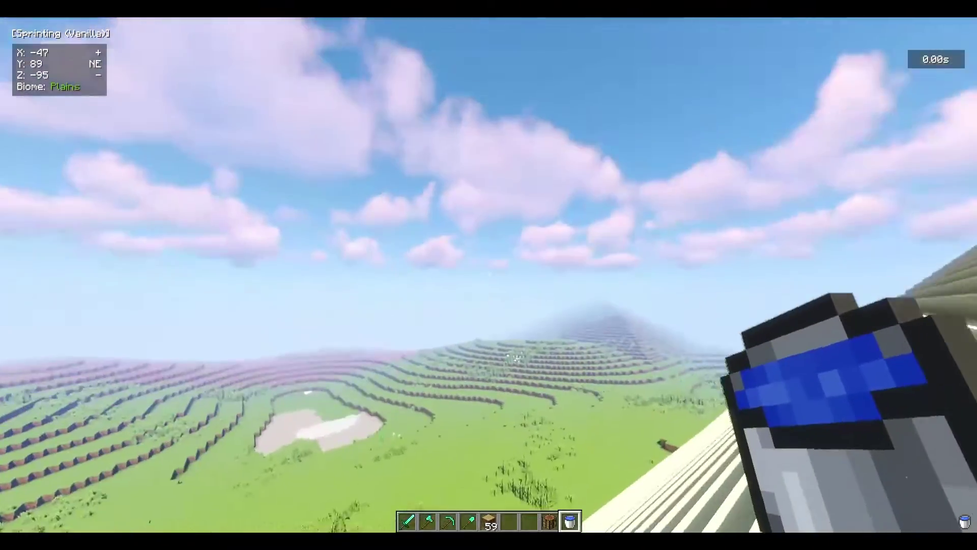
pyautogui.press('w')
pyautogui.press('space')
pyautogui.press('space')
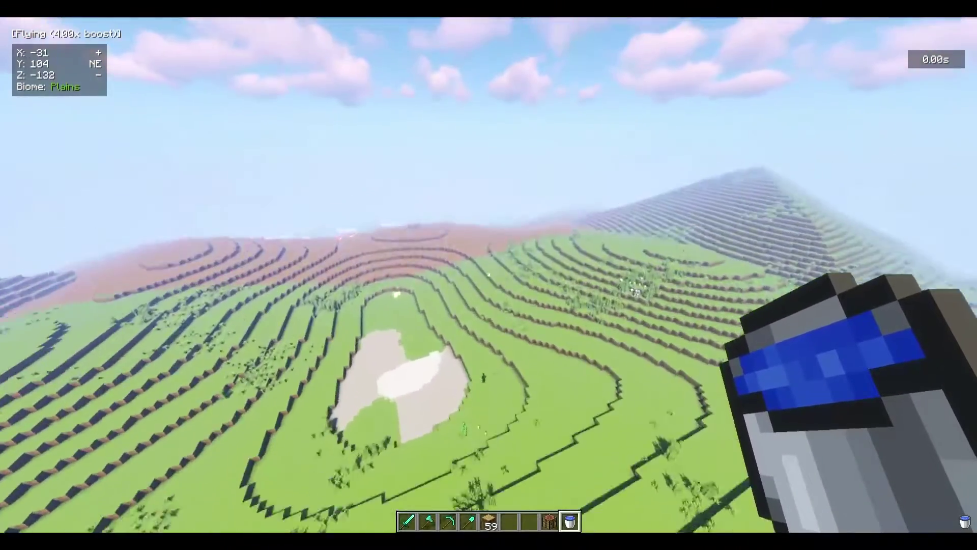
# Step: Fly over the ocean and coastline, return south, and switch to Spectator Mode
pyautogui.press('w')
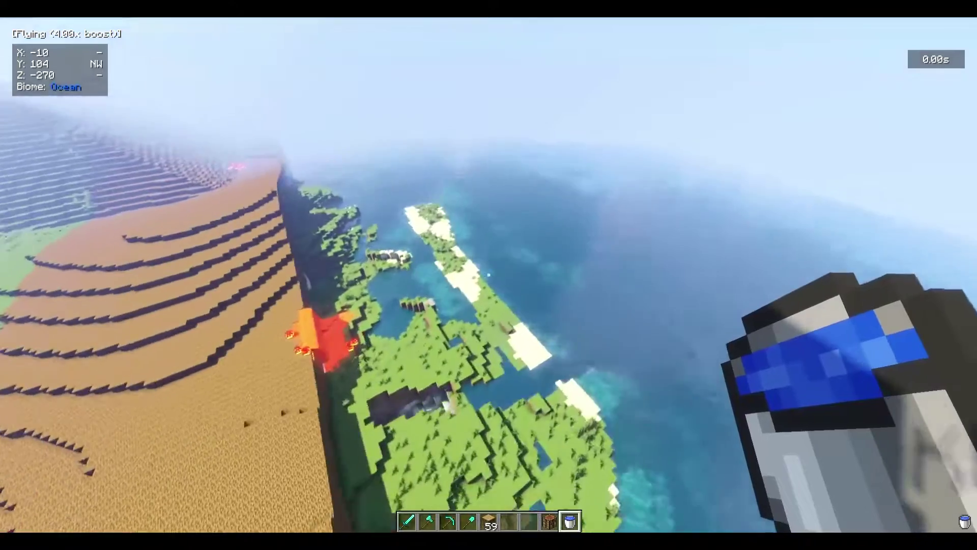
pyautogui.press('w')
pyautogui.press('shift')
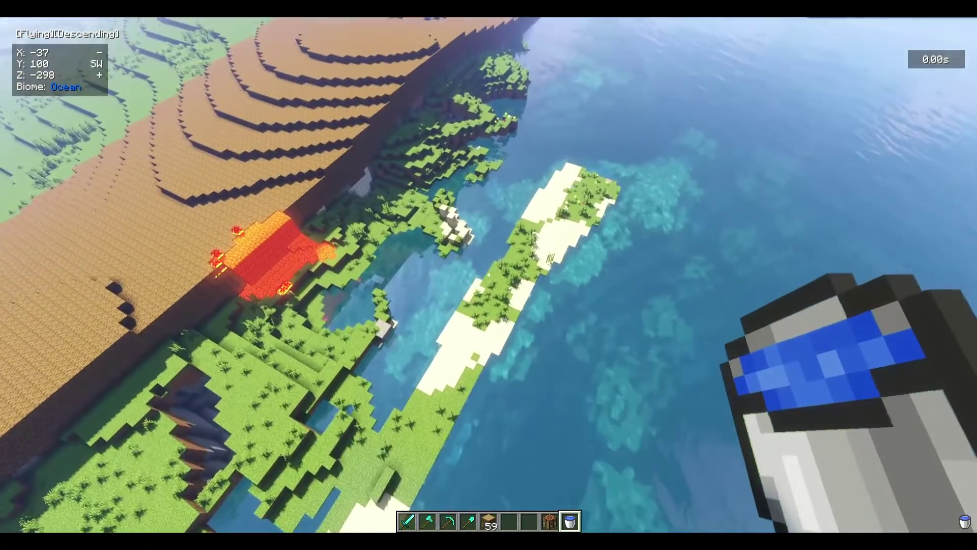
pyautogui.press('w')
pyautogui.press('shift')
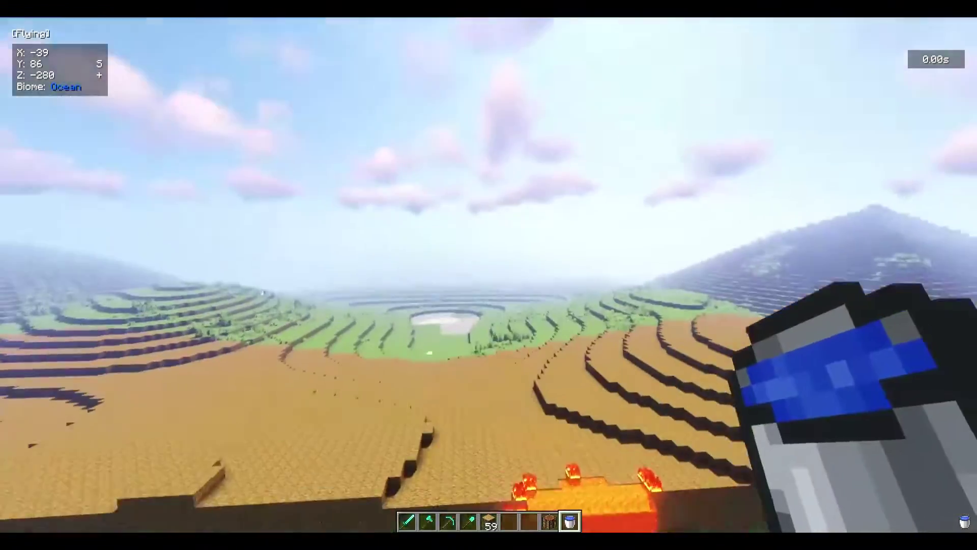
pyautogui.press('w')
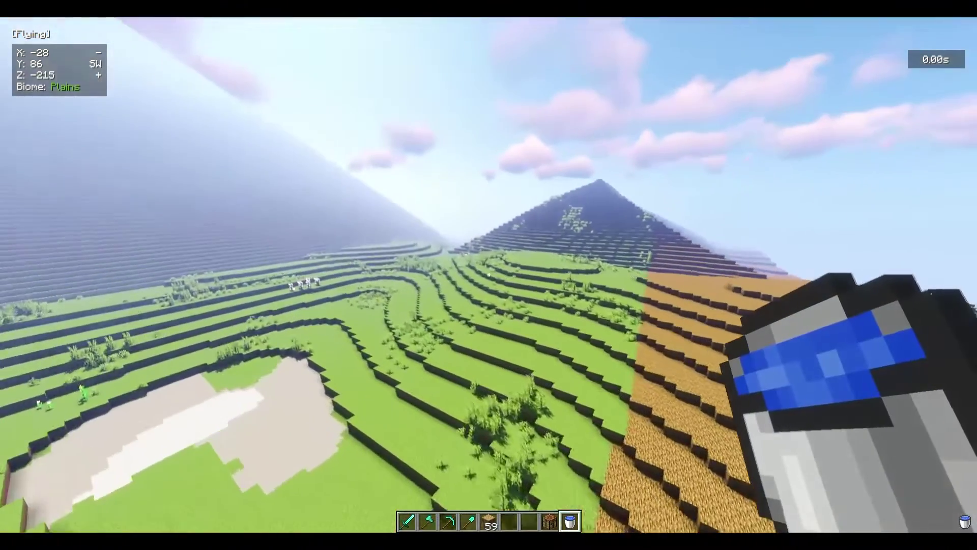
pyautogui.press('ctrl')
pyautogui.press('space')
pyautogui.hotkey('F3', 'n')
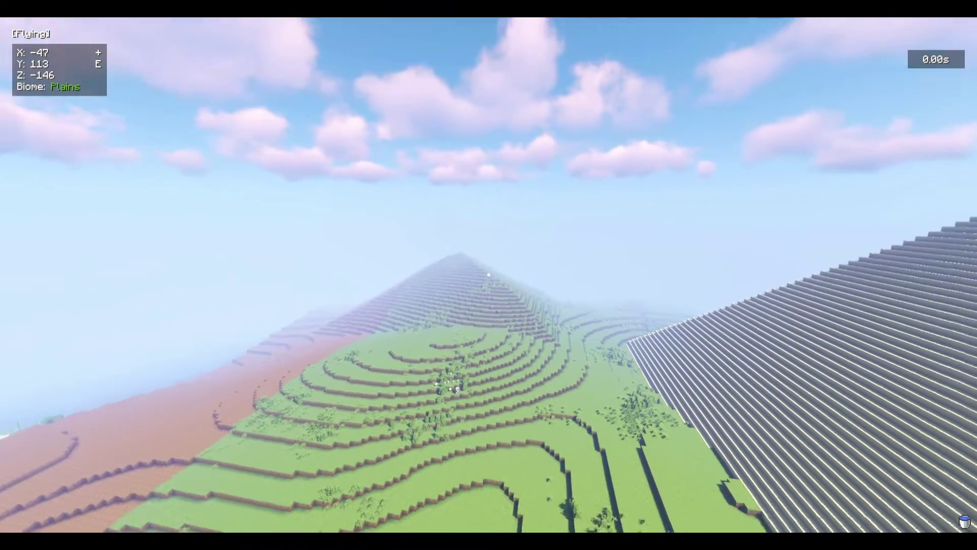
# Step: Circle the grey pyramid and green peak at Y 113, ending near Z -198
pyautogui.press('d')
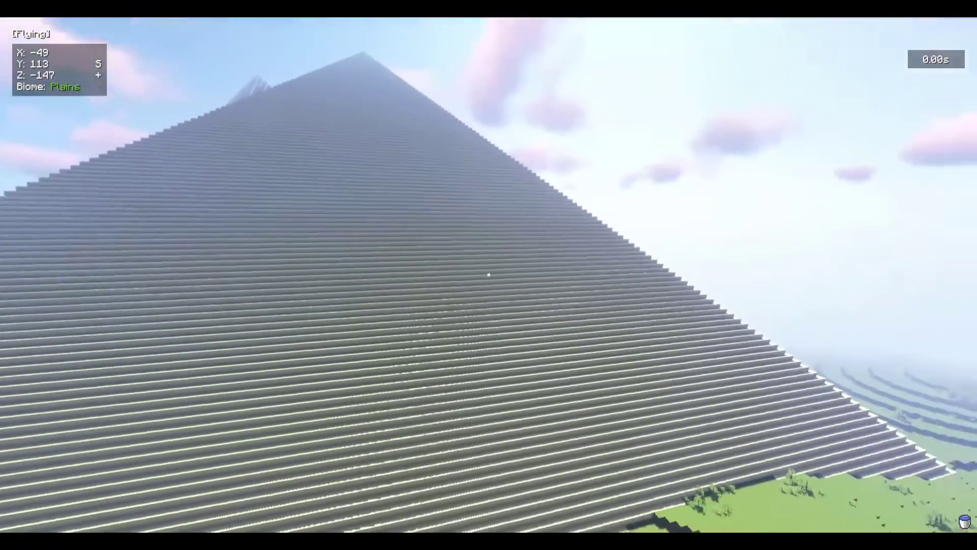
pyautogui.press('d')
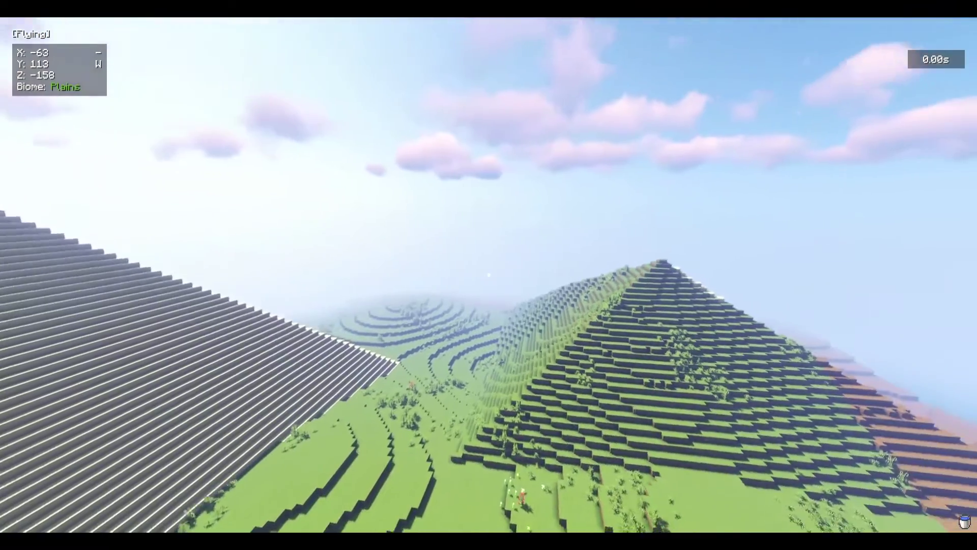
pyautogui.press('d')
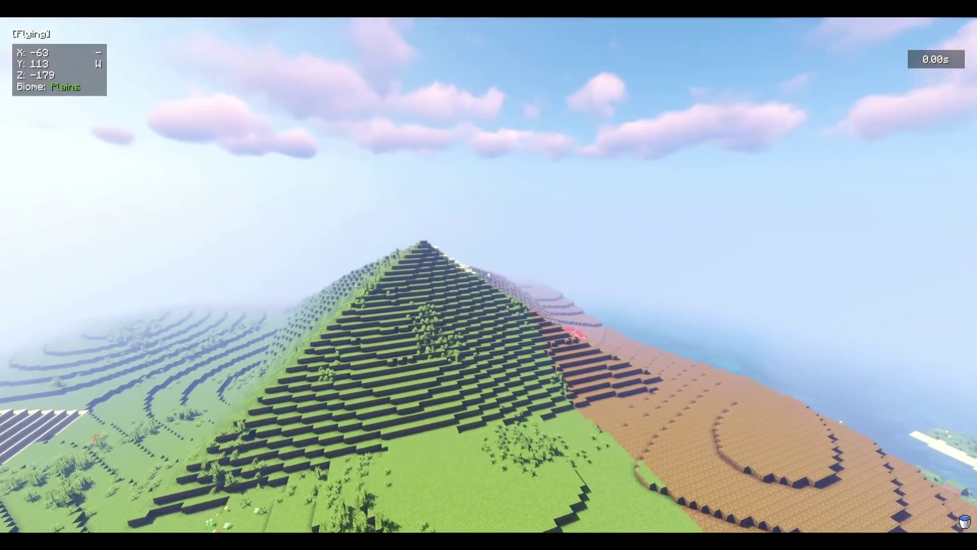
pyautogui.press('d')
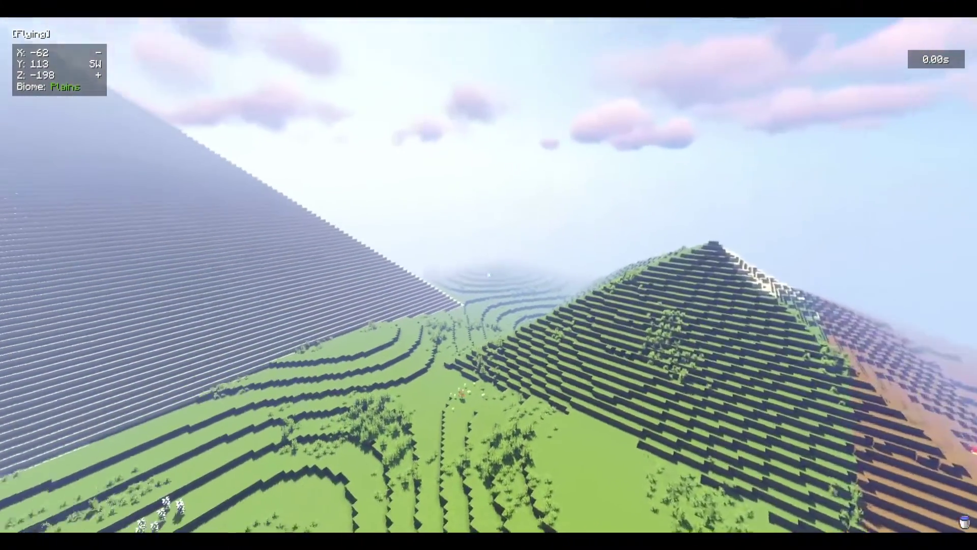